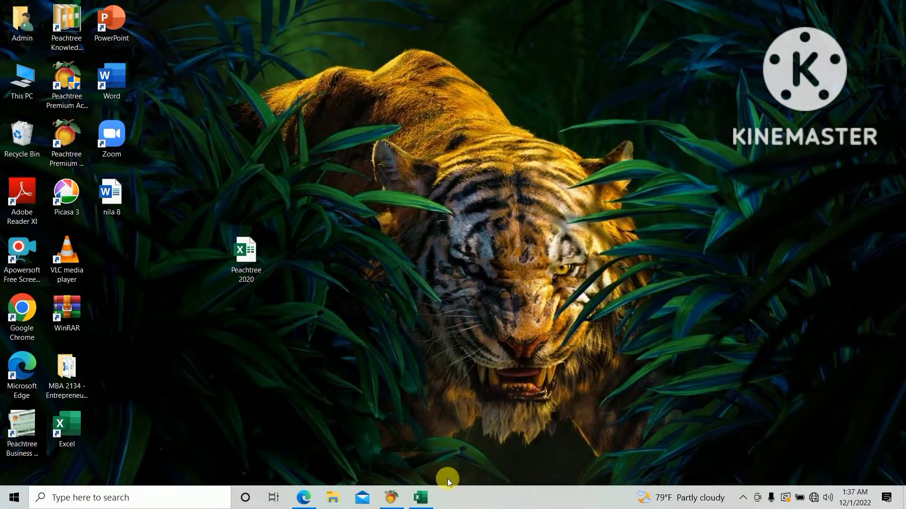
- Bring up the exam paper showing question 12's purchase orders and credit purchases
{"action": "left_click", "coordinate": [313, 499]}
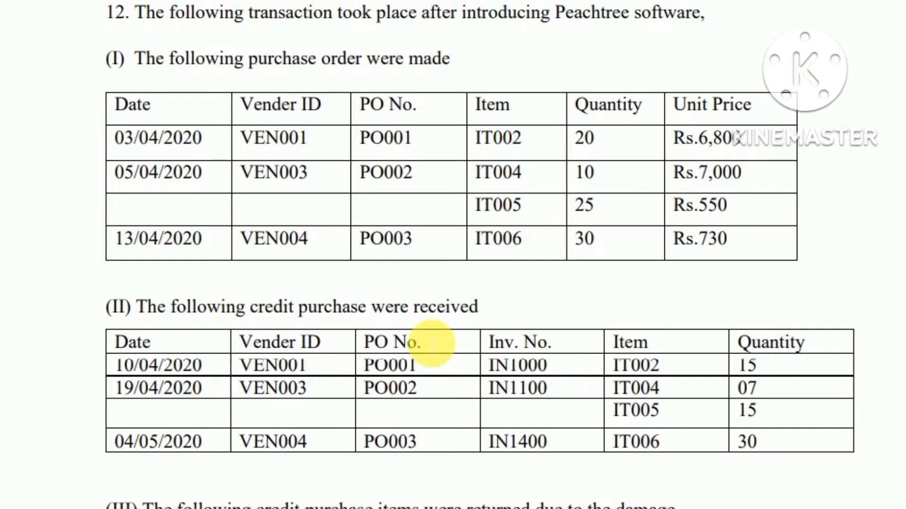
- Switch to Peachtree and start a new vendor bill from Vendors & Purchases > Enter Bills
{"action": "key", "text": "alt+Tab"}
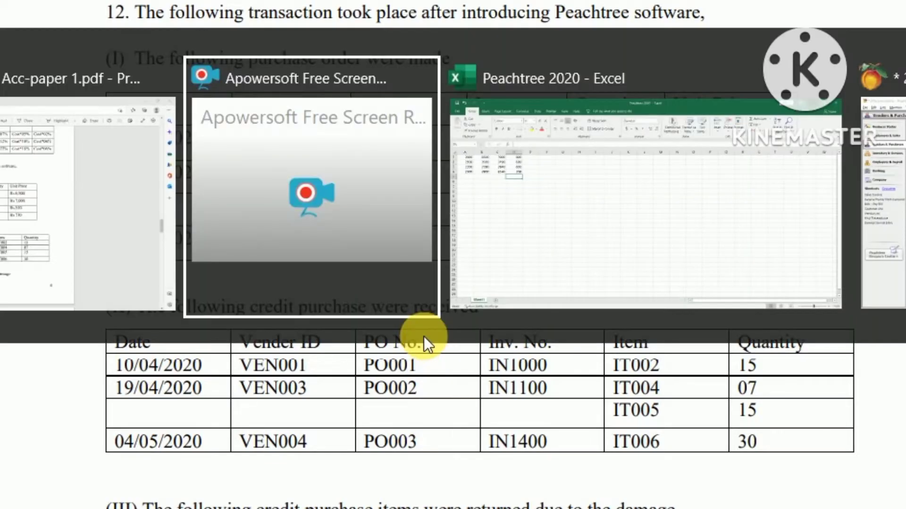
{"action": "key", "text": "alt+Tab"}
{"action": "key", "text": "alt+Tab"}
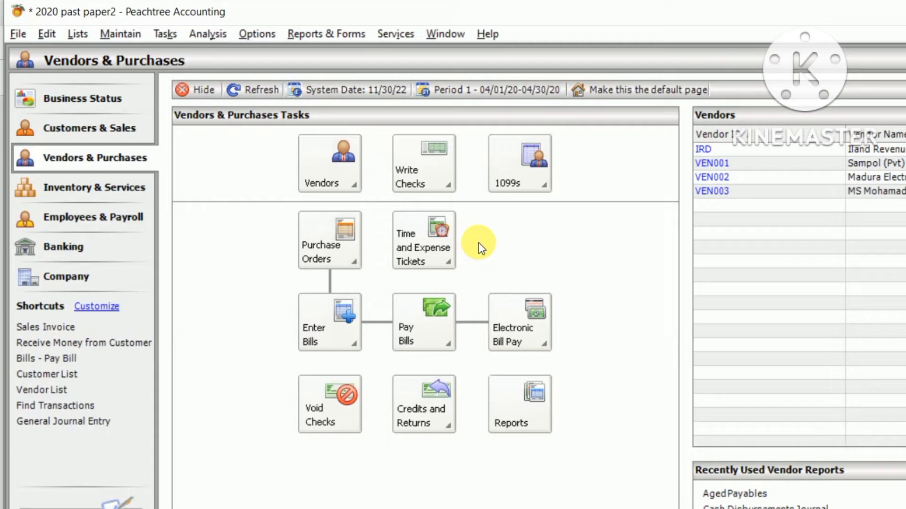
{"action": "left_click_drag", "start_coordinate": [170, 150], "coordinate": [111, 158]}
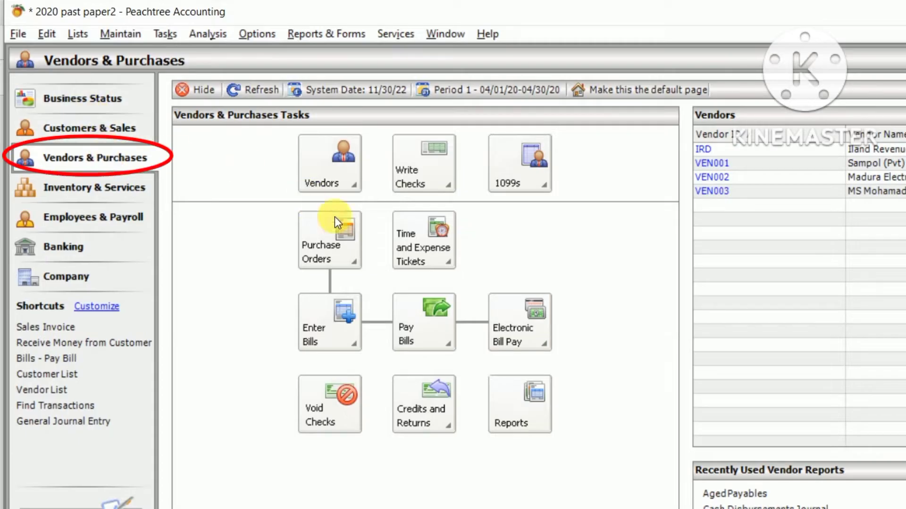
{"action": "left_click_drag", "start_coordinate": [350, 248], "coordinate": [338, 327]}
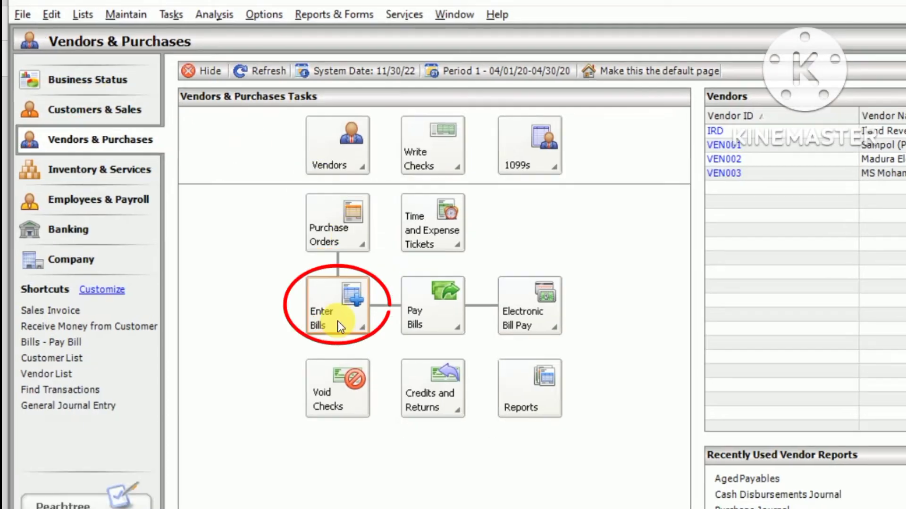
{"action": "left_click", "coordinate": [338, 323]}
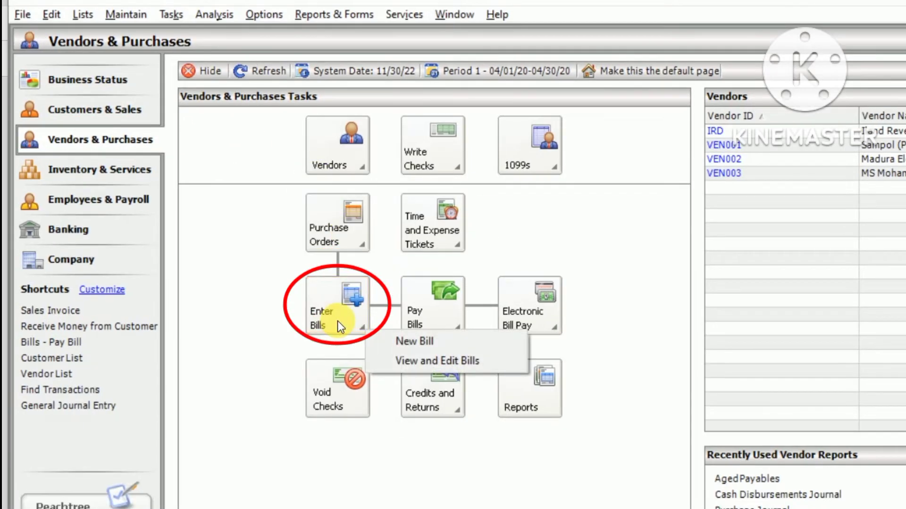
{"action": "left_click", "coordinate": [411, 342]}
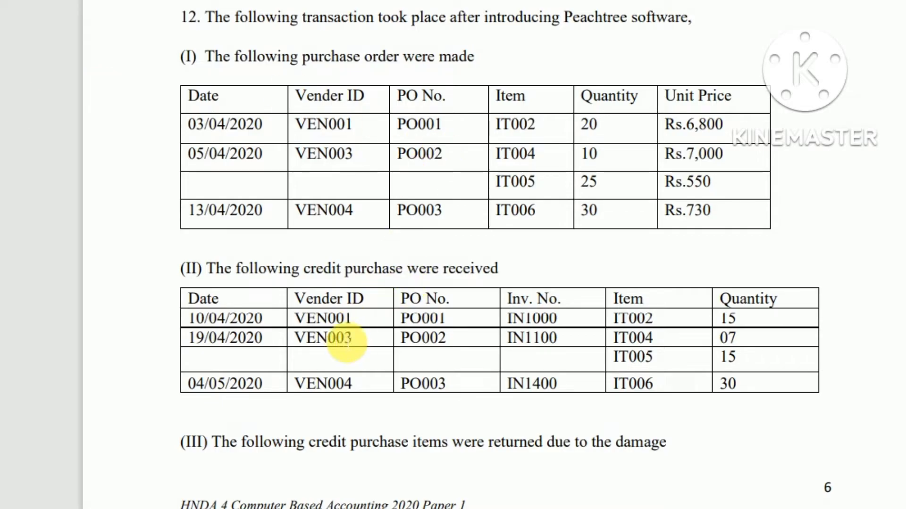
- Assign vendor VEN001, Sampol (Pvt) Ltd, to the purchase and show the Apply to Purchase Order lines
{"action": "key", "text": "alt+Tab"}
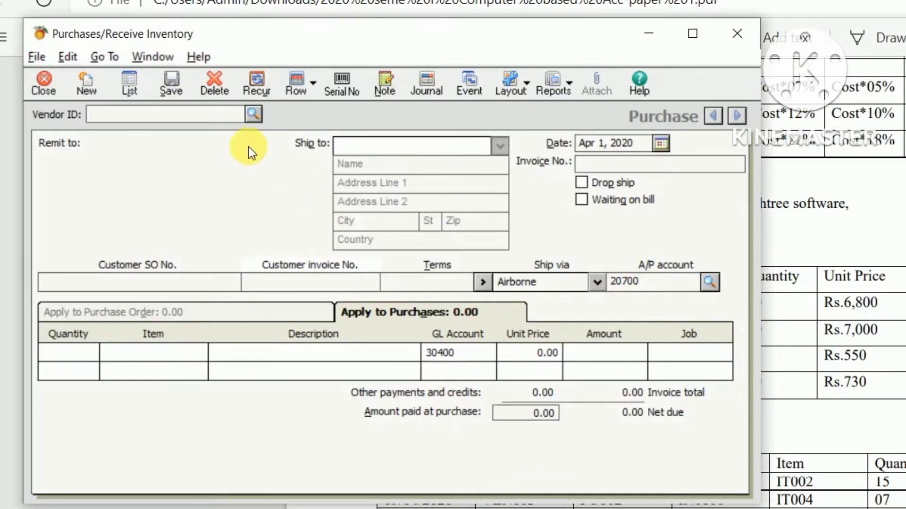
{"action": "left_click", "coordinate": [258, 110]}
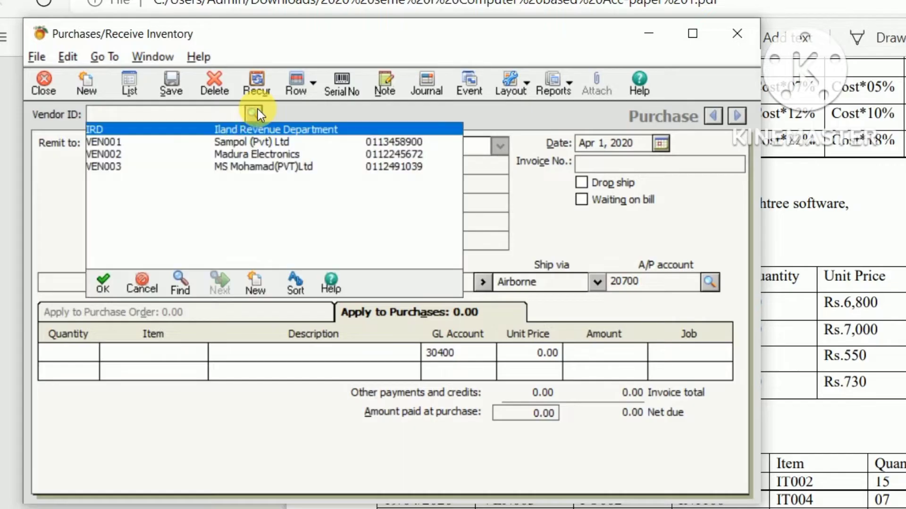
{"action": "double_click", "coordinate": [235, 143]}
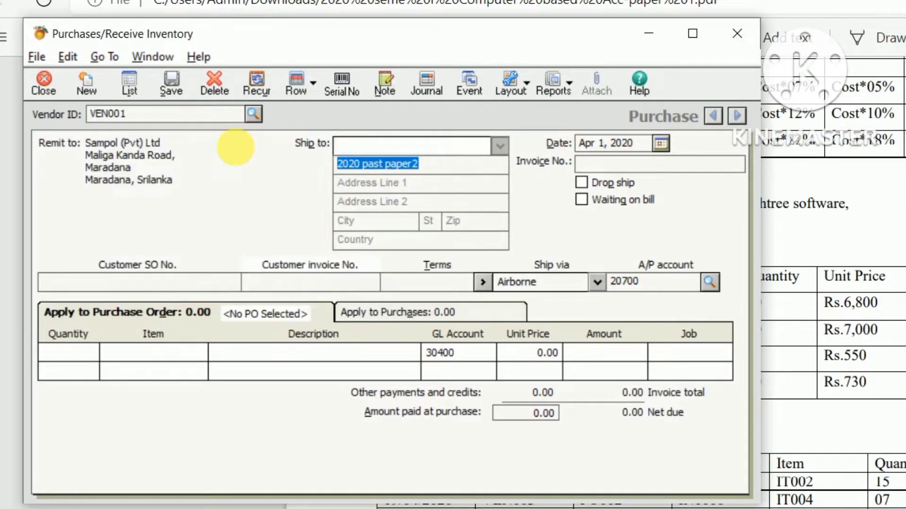
{"action": "left_click", "coordinate": [420, 312]}
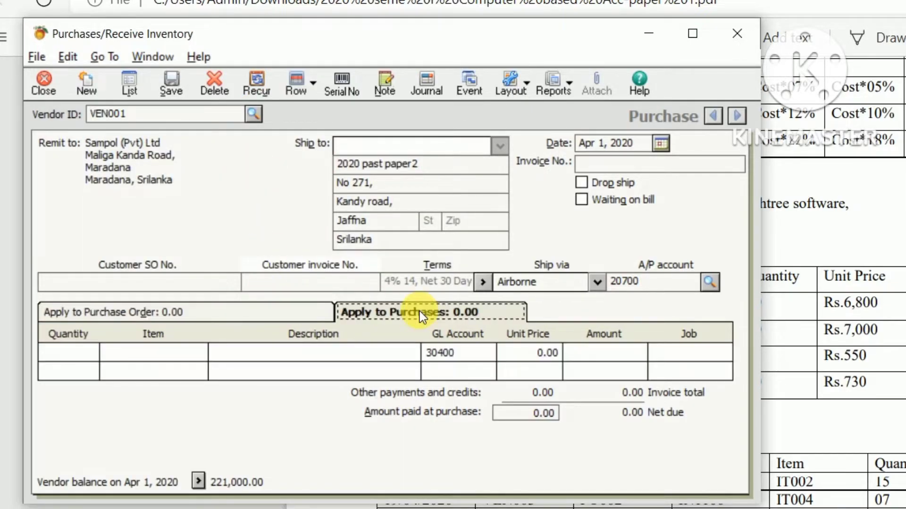
{"action": "left_click", "coordinate": [288, 314]}
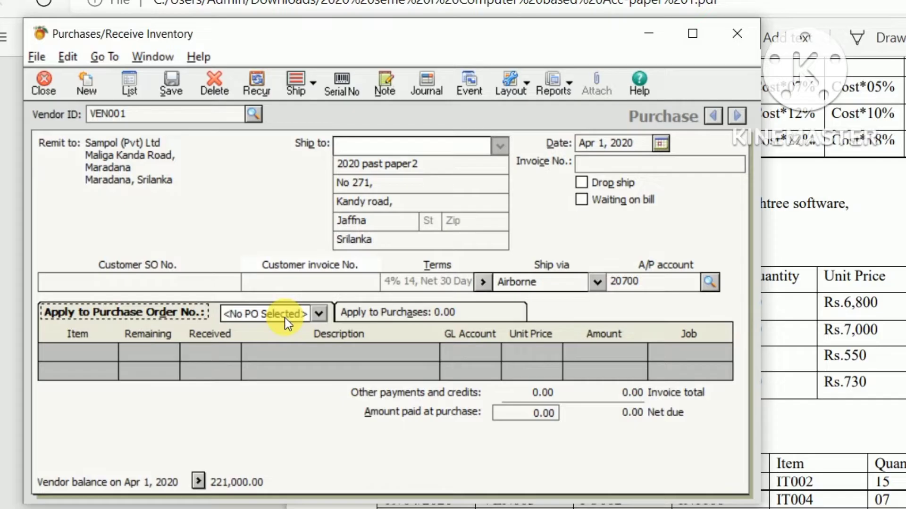
{"action": "left_click", "coordinate": [355, 313]}
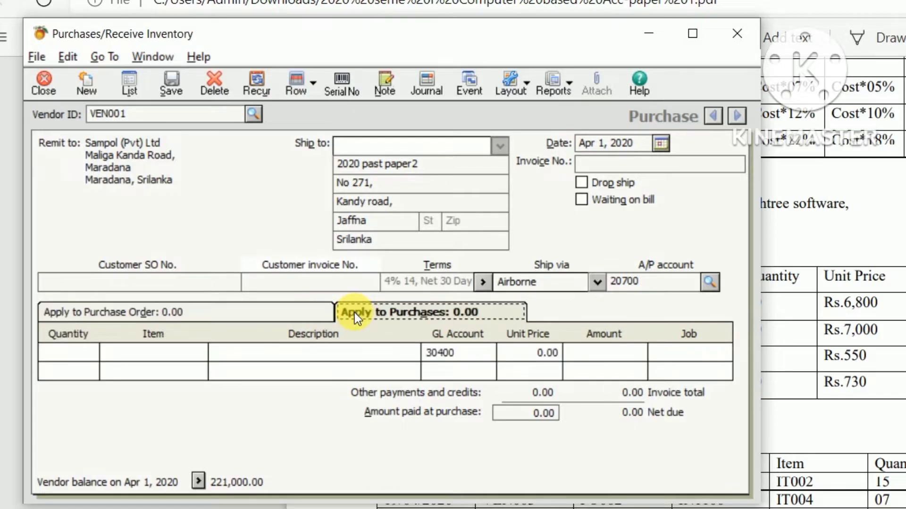
{"action": "left_click", "coordinate": [256, 314]}
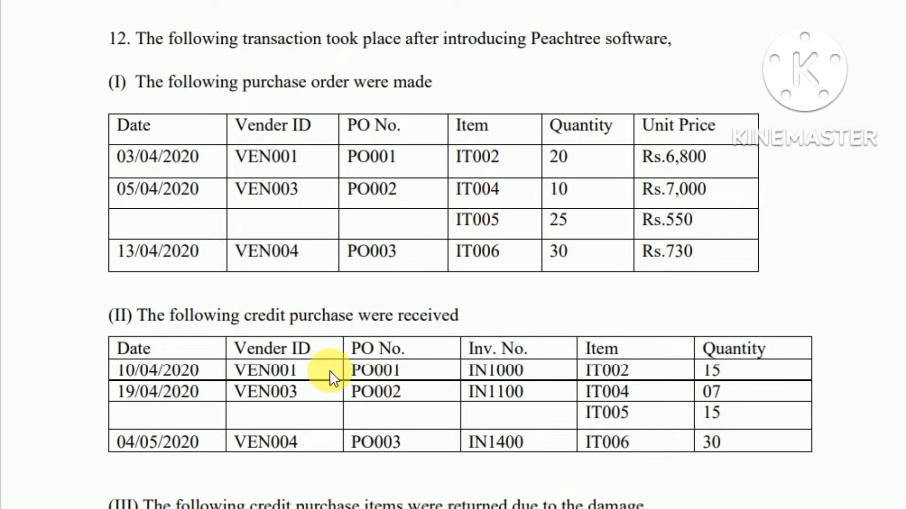
- Apply PO001 and record 15 of IT002 received at 6,800.00 for a 102,000.00 total
{"action": "key", "text": "alt+Tab"}
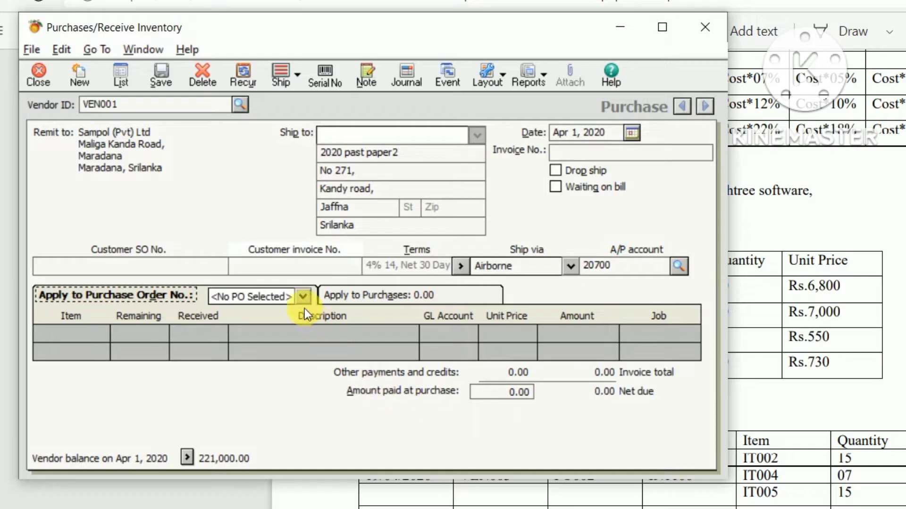
{"action": "left_click", "coordinate": [302, 296]}
{"action": "left_click", "coordinate": [274, 319]}
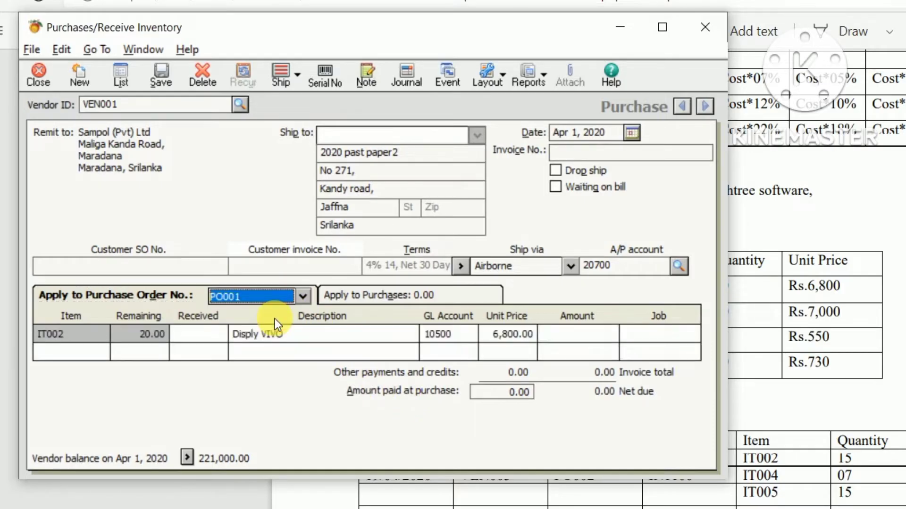
{"action": "key", "text": "alt+Tab"}
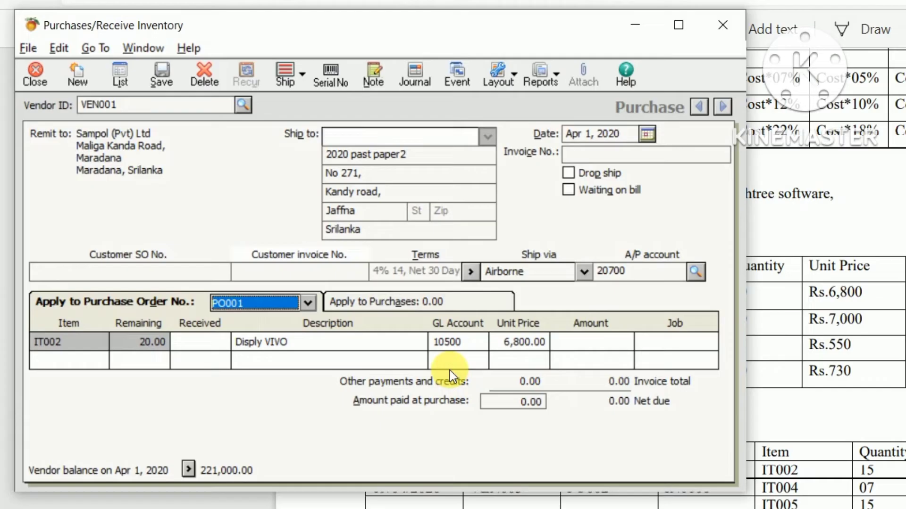
{"action": "left_click", "coordinate": [190, 335]}
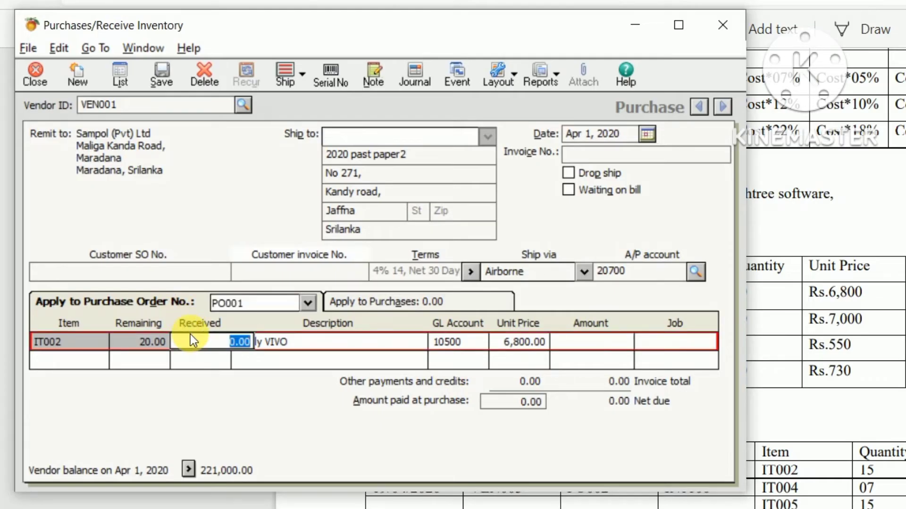
{"action": "type", "text": "15"}
{"action": "key", "text": "Tab"}
{"action": "key", "text": "Tab"}
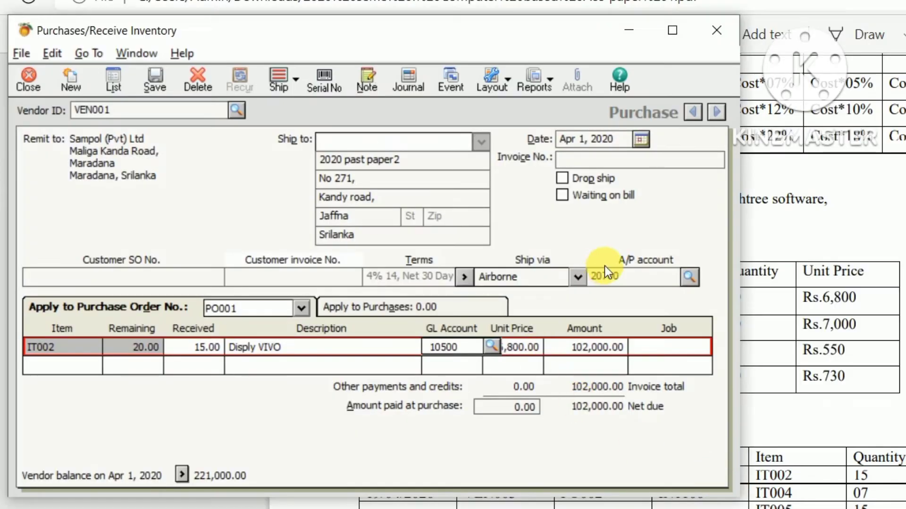
- Enter invoice IN1000 dated April 10, 2020 and save the Sampol purchase
{"action": "left_click", "coordinate": [625, 162]}
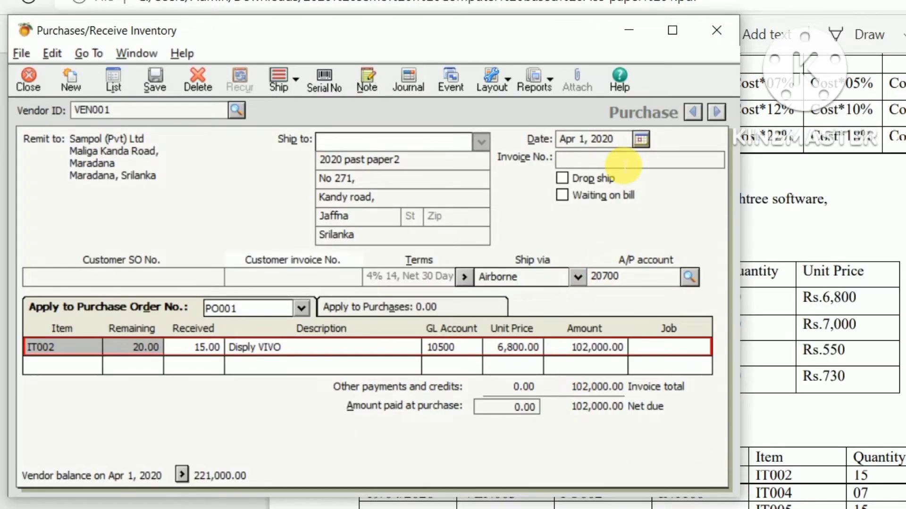
{"action": "type", "text": "IN1"}
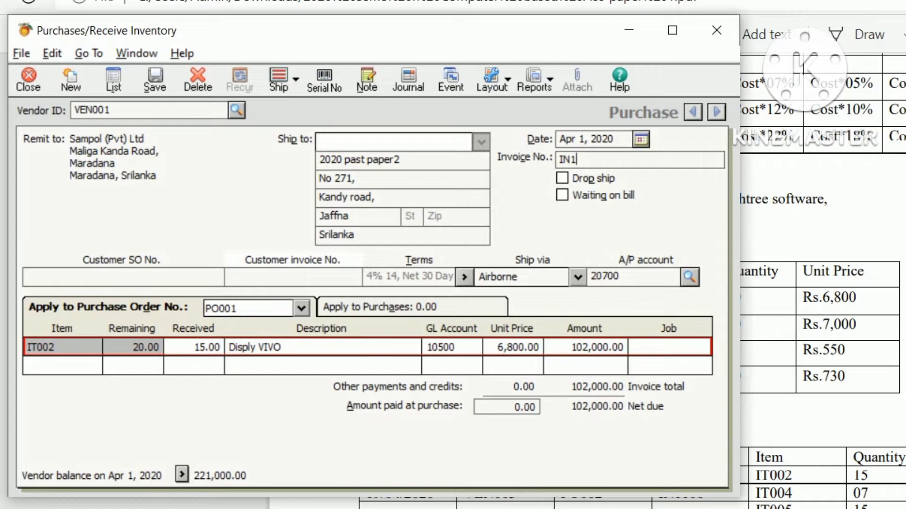
{"action": "type", "text": "000"}
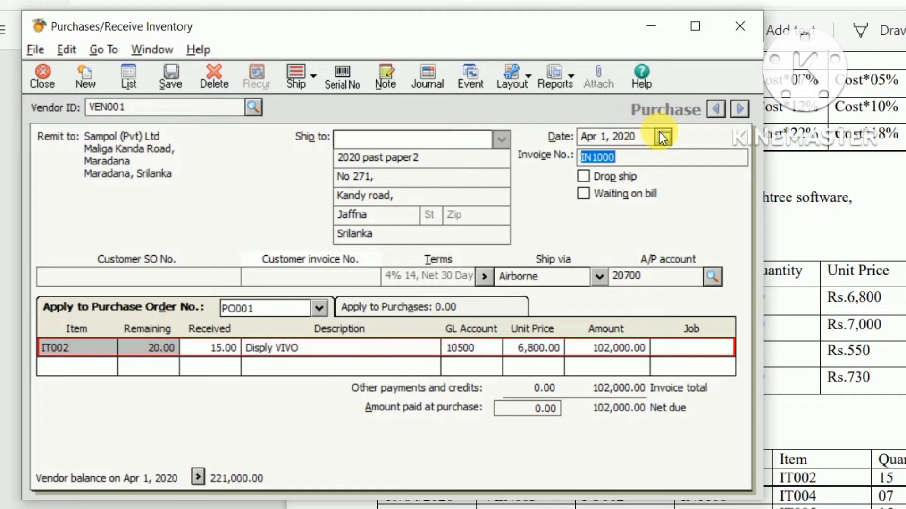
{"action": "left_click", "coordinate": [661, 136]}
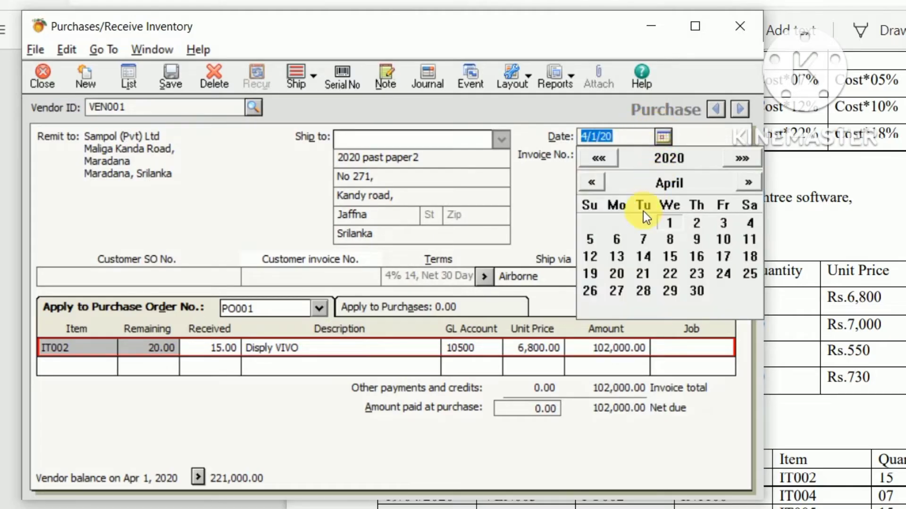
{"action": "left_click", "coordinate": [721, 239]}
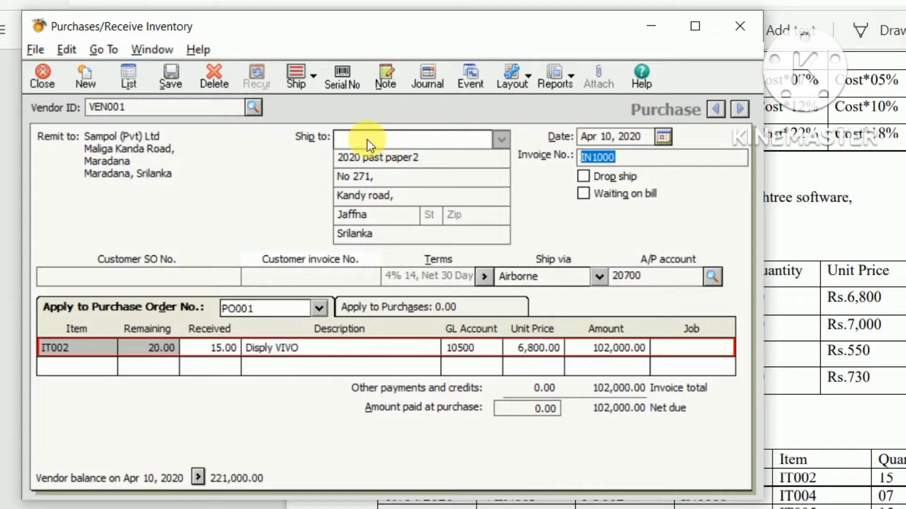
{"action": "left_click", "coordinate": [168, 76]}
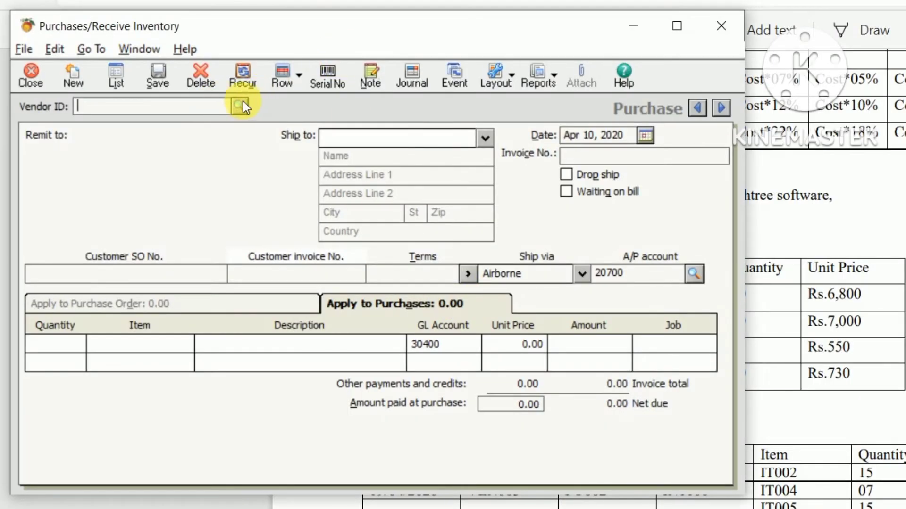
- Assign vendor VEN003, MS Mohamad (PVT) Ltd, and date the purchase Apr 19, 2020
{"action": "left_click", "coordinate": [244, 104]}
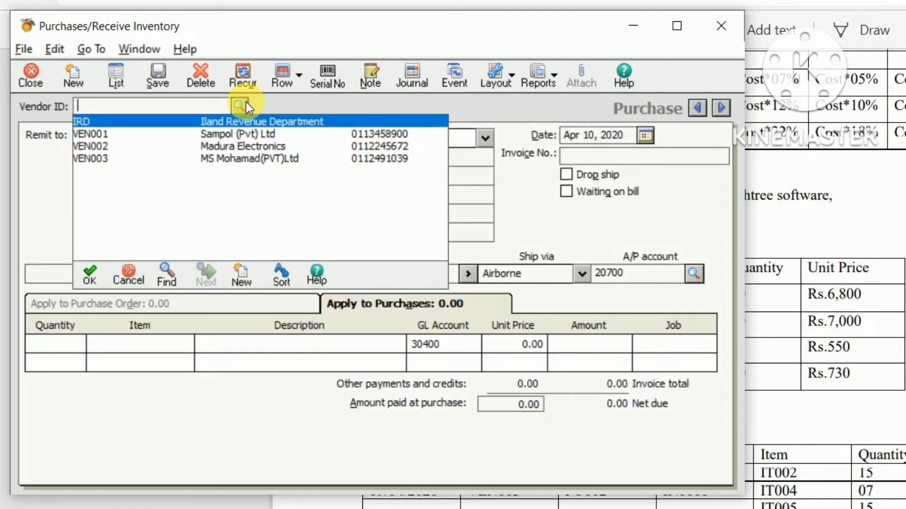
{"action": "double_click", "coordinate": [160, 159]}
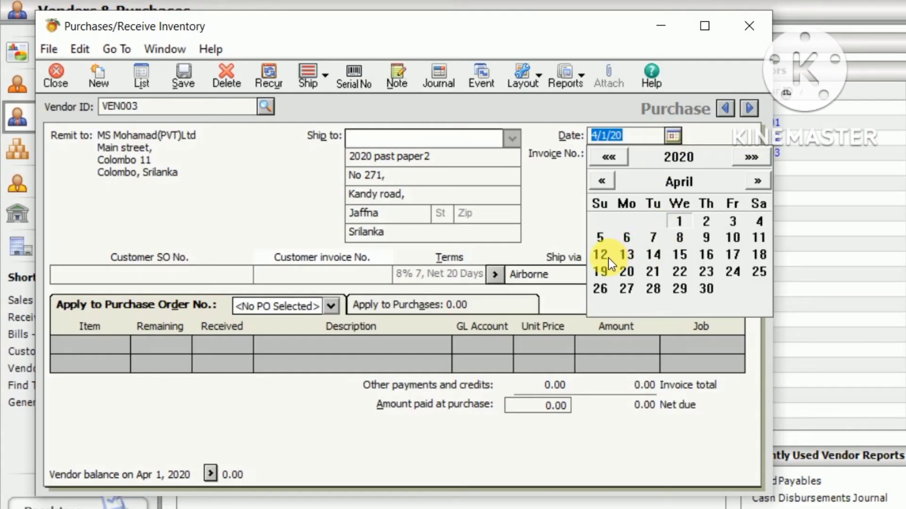
{"action": "left_click", "coordinate": [601, 273]}
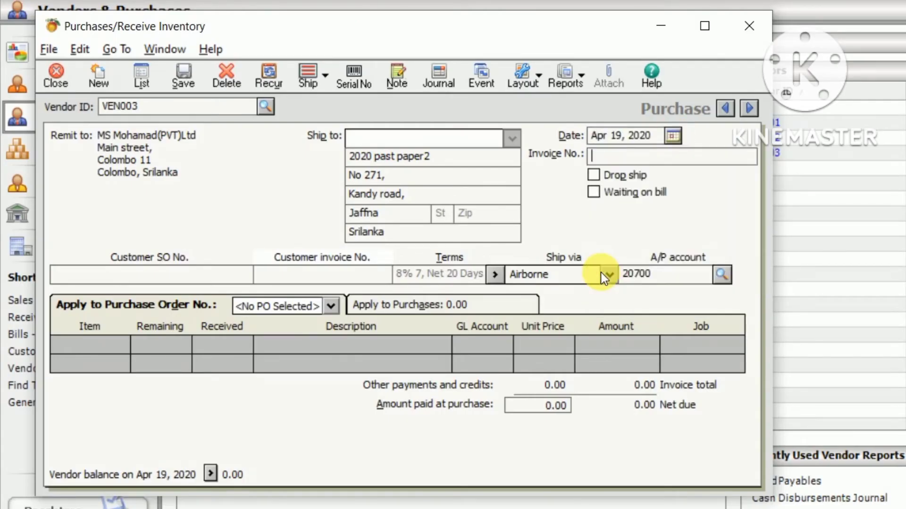
{"action": "key", "text": "alt+Tab"}
{"action": "left_click", "coordinate": [375, 117]}
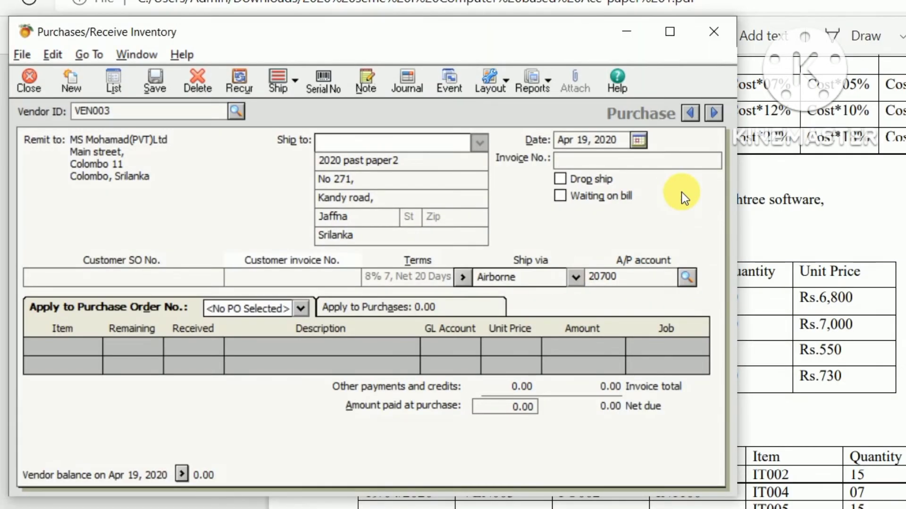
{"action": "type", "text": "IN110"}
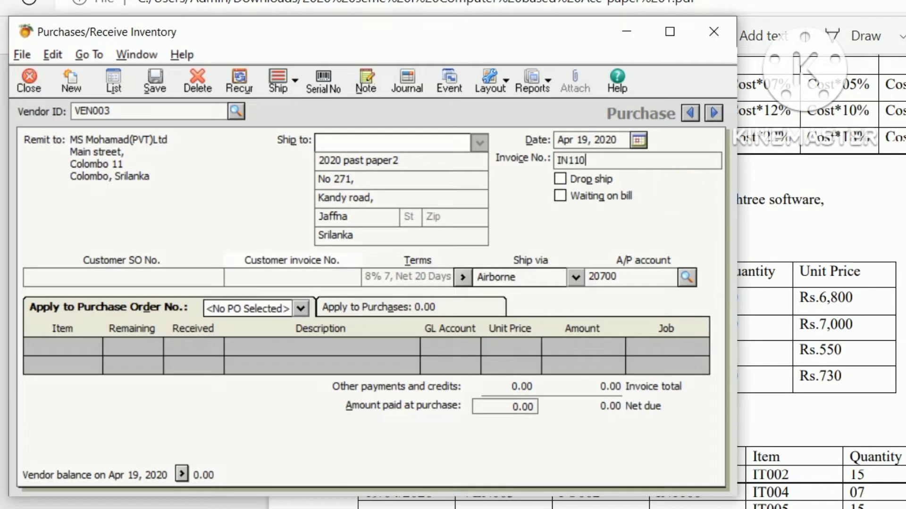
{"action": "type", "text": "0"}
- Confirm invoice IN1100 and apply PO002, filling the IT004 and IT005 lines
{"action": "key", "text": "Tab"}
{"action": "left_click", "coordinate": [251, 311]}
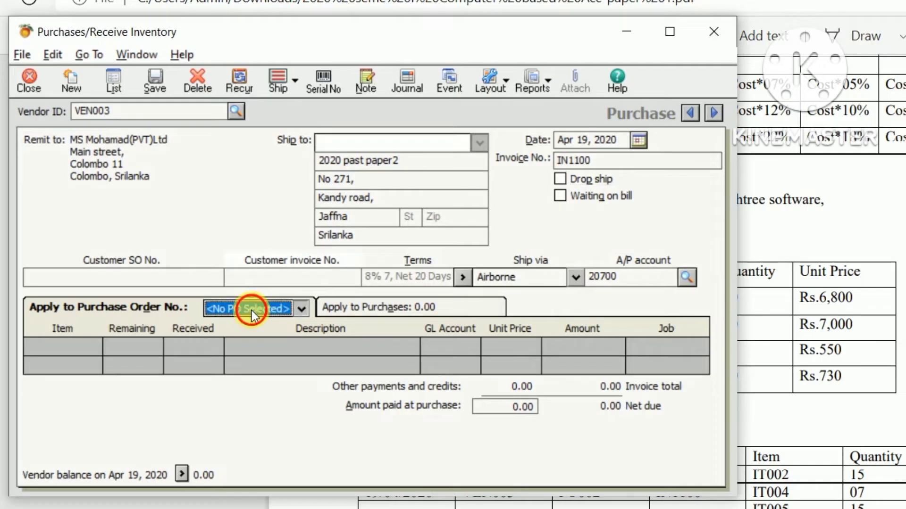
{"action": "left_click", "coordinate": [248, 330]}
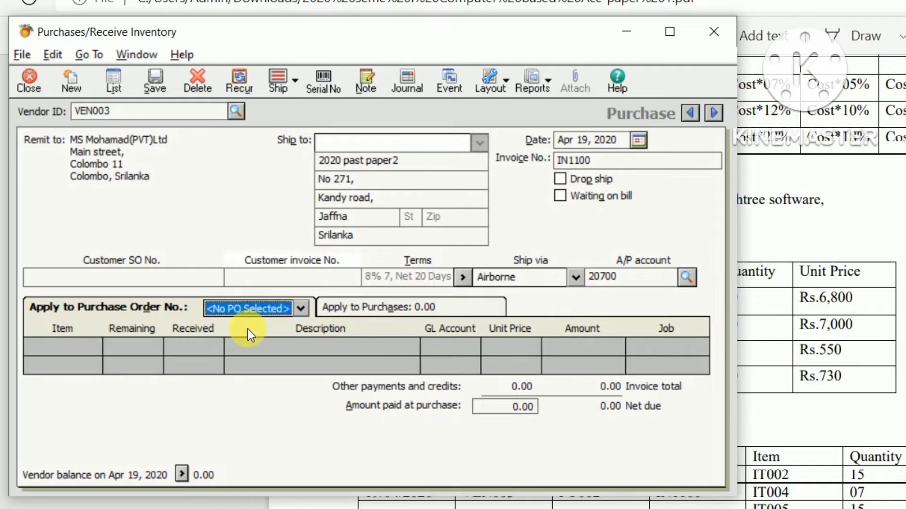
{"action": "left_click", "coordinate": [263, 309]}
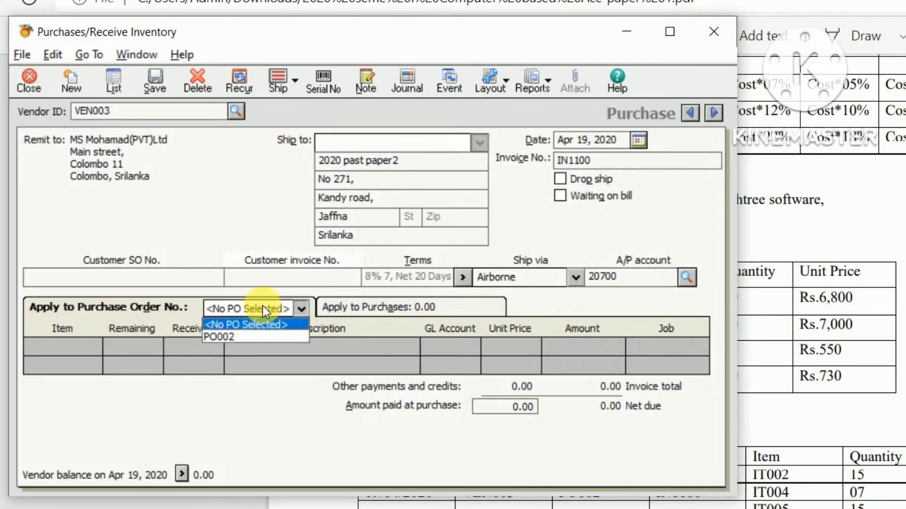
{"action": "left_click", "coordinate": [252, 336]}
{"action": "key", "text": "alt+Tab"}
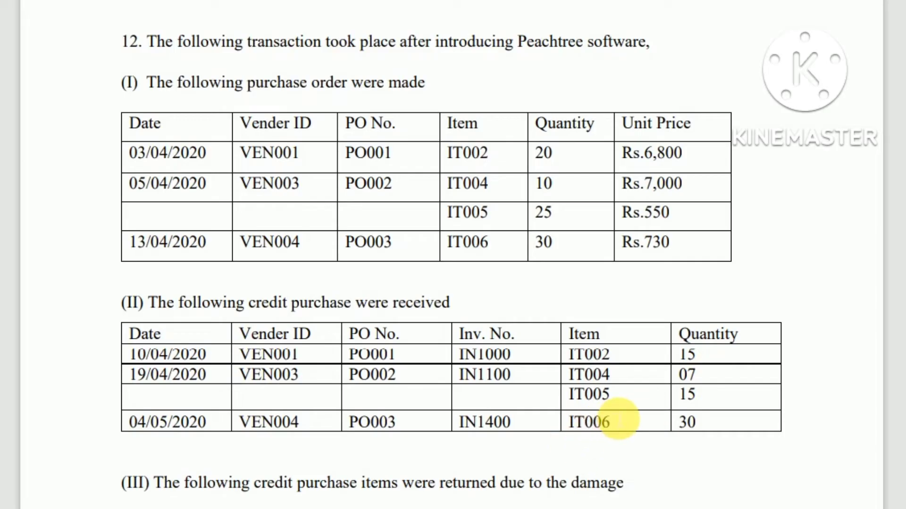
- Record 7 of IT004 and 15 of IT005 received, totalling 57,250.00, and save purchase IN1100
{"action": "key", "text": "alt+Tab"}
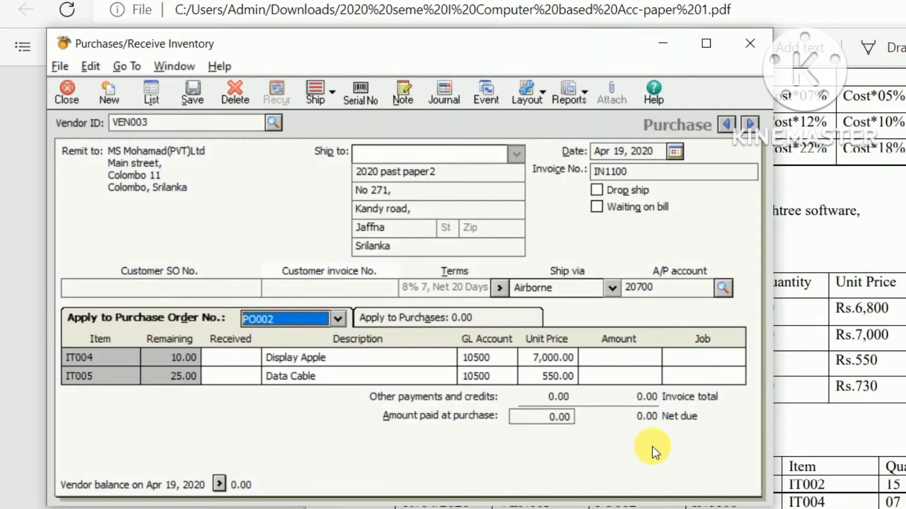
{"action": "left_click", "coordinate": [236, 351]}
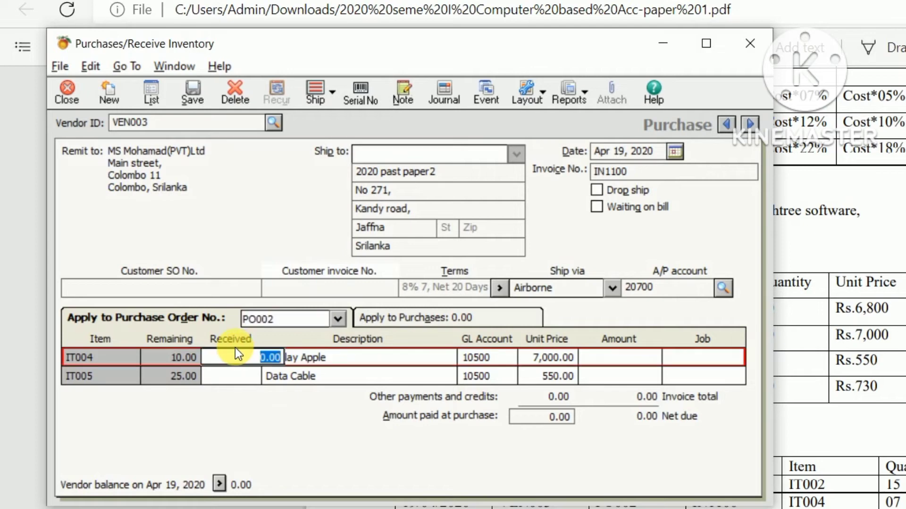
{"action": "type", "text": "7"}
{"action": "key", "text": "Down"}
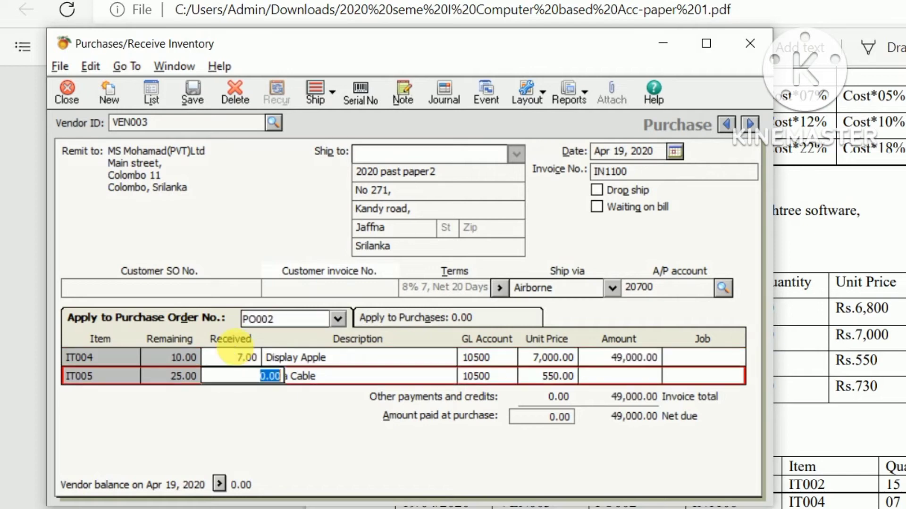
{"action": "type", "text": "15"}
{"action": "key", "text": "Tab"}
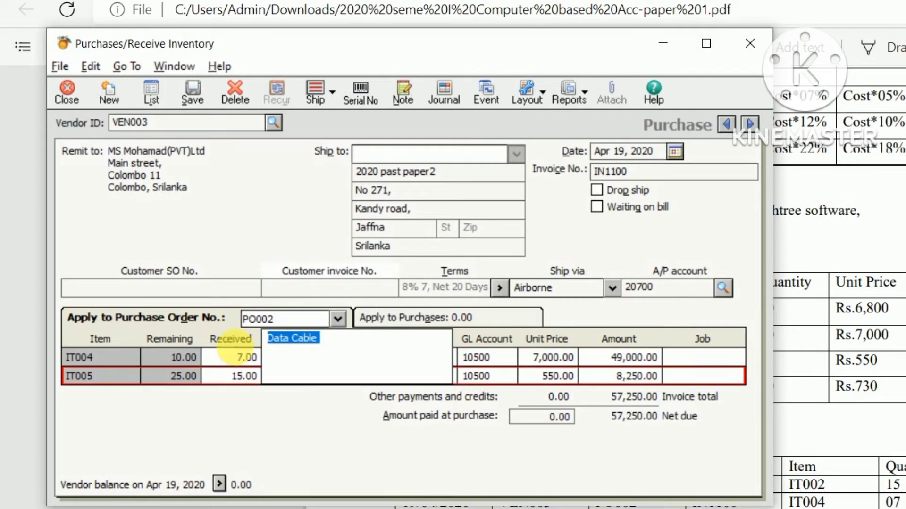
{"action": "key", "text": "alt+Tab"}
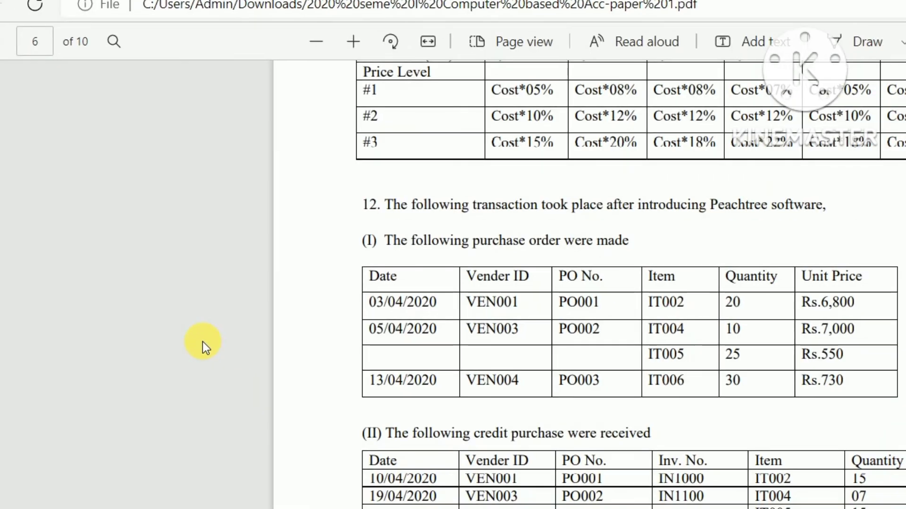
{"action": "key", "text": "alt+Tab"}
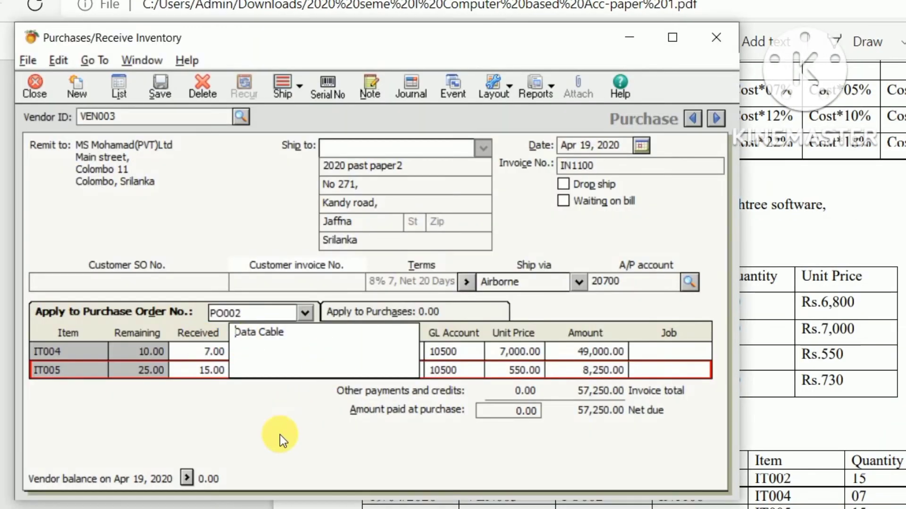
{"action": "left_click", "coordinate": [154, 85]}
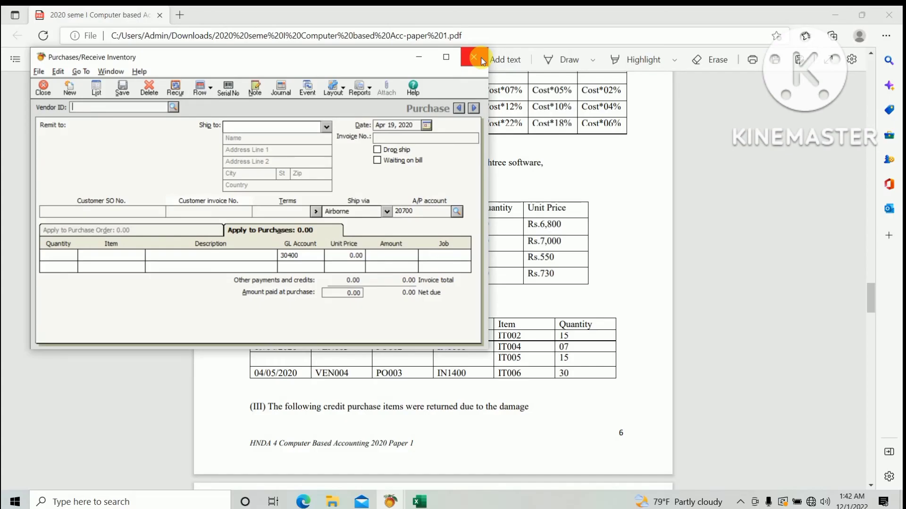
- Close the purchase entry window and return to the Vendors & Purchases page
{"action": "left_click", "coordinate": [479, 57]}
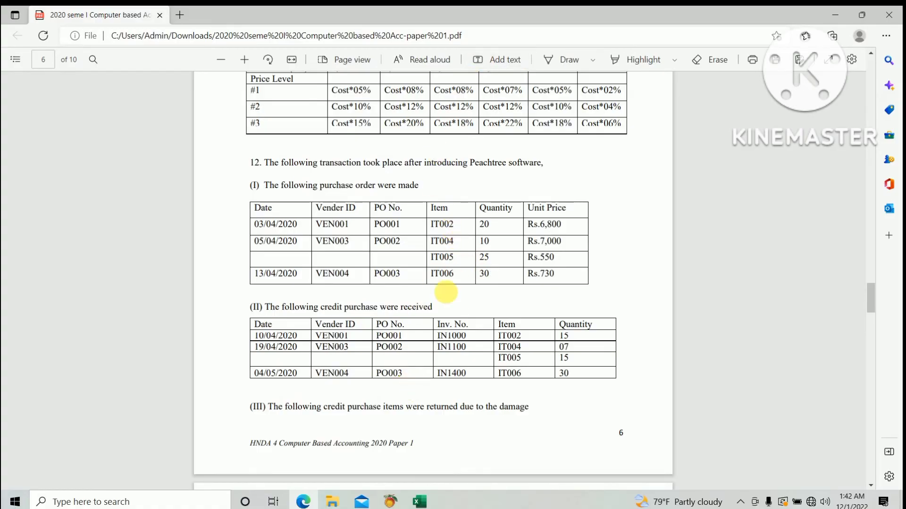
{"action": "left_click", "coordinate": [390, 502]}
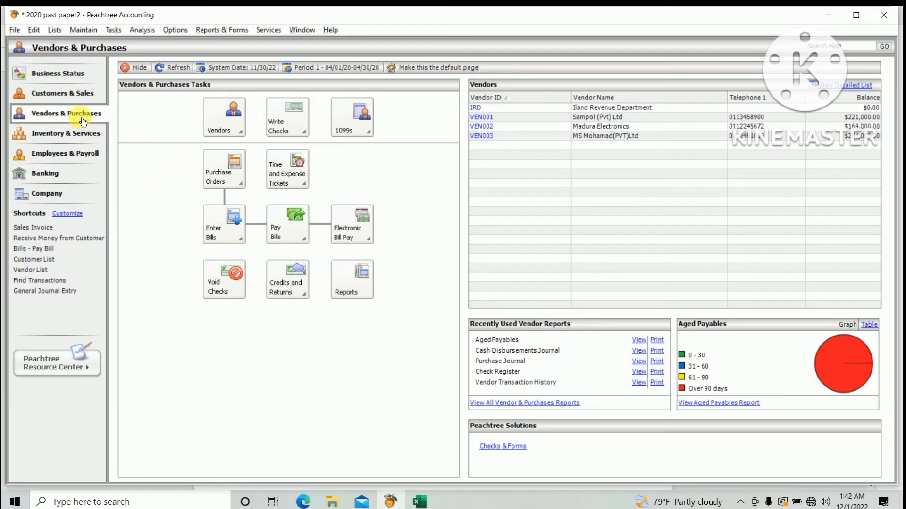
- View the Purchase List showing IN1000 for 102,000.00 and IN1100 for 57,250.00
{"action": "left_click", "coordinate": [237, 225]}
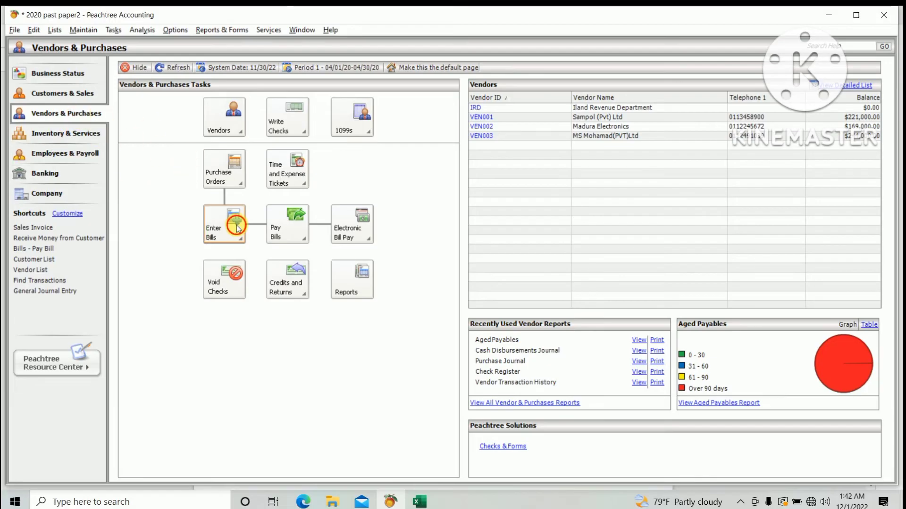
{"action": "left_click", "coordinate": [293, 260]}
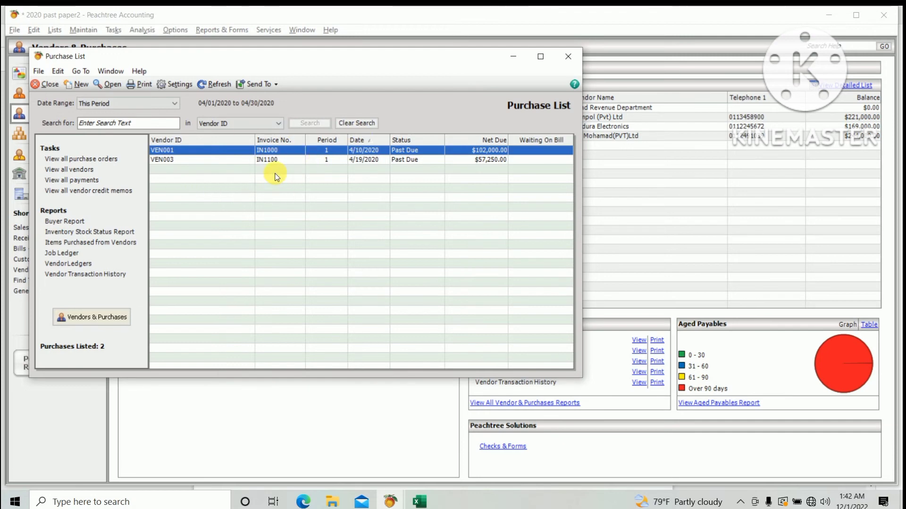
{"action": "key", "text": "alt+Tab"}
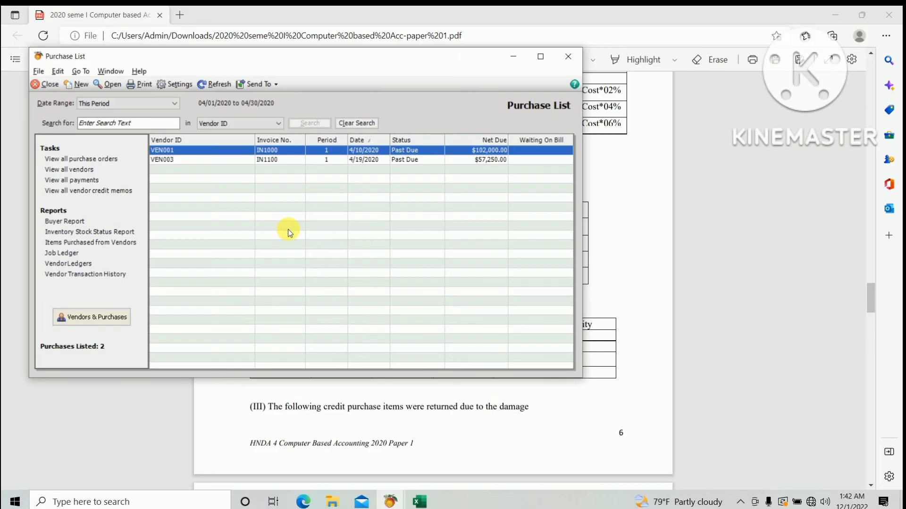
- Switch away from the Purchase List to the exam question paper PDF in Edge
{"action": "key", "text": "alt+Tab"}
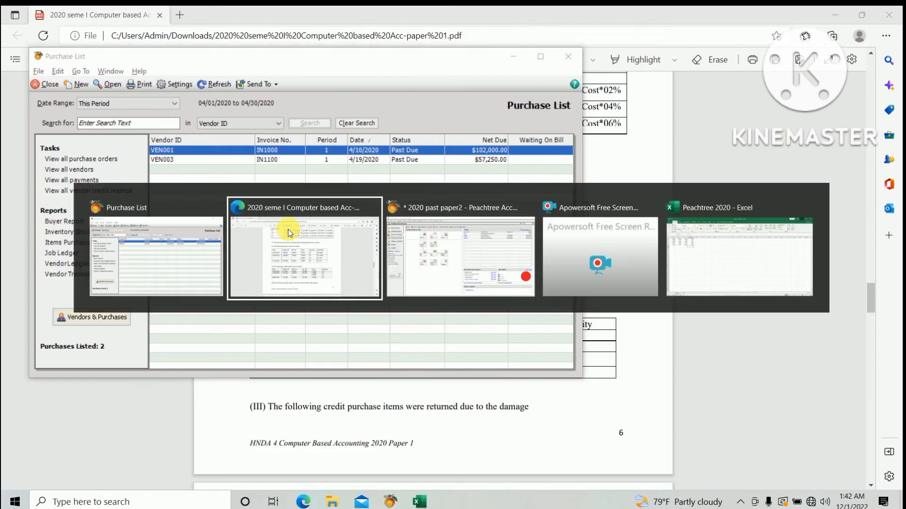